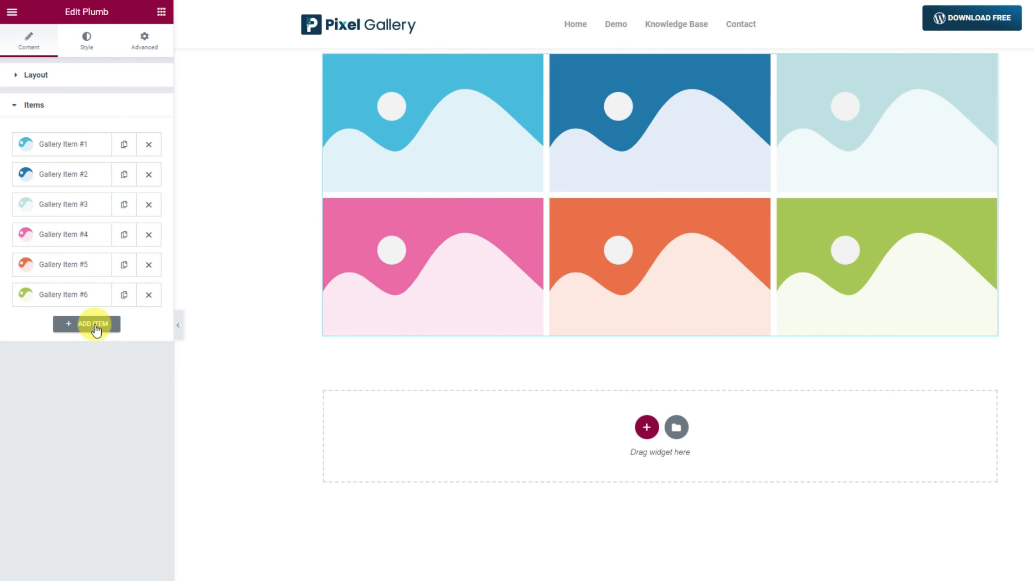
- Set the first gallery item's image to the white ghost on an orange background and title the item "Ghastly Pale"
{"action": "left_click", "coordinate": [86, 152]}
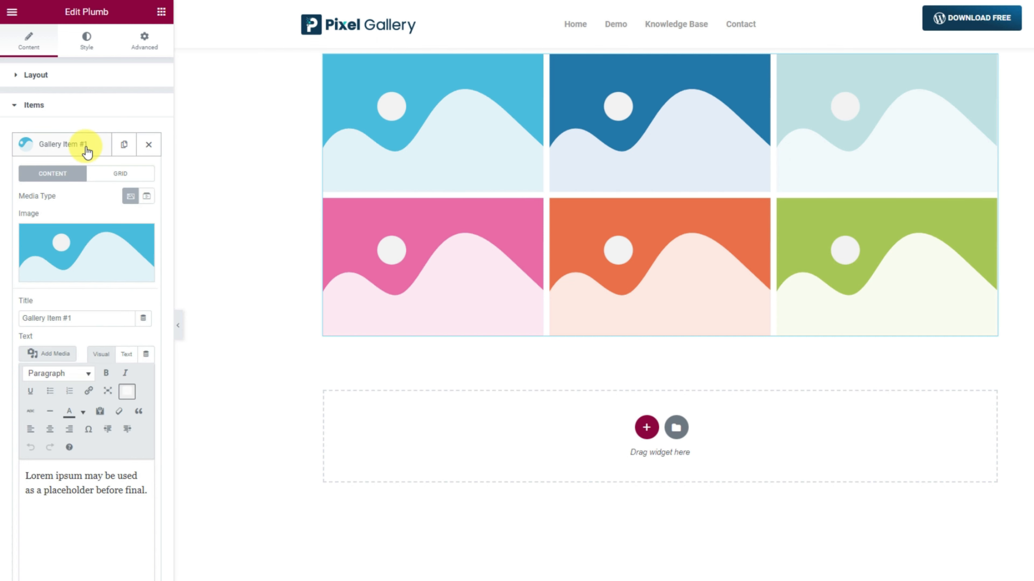
{"action": "left_click", "coordinate": [78, 248]}
{"action": "scroll", "coordinate": [636, 390], "scroll_direction": "down", "scroll_amount": 2}
{"action": "left_click", "coordinate": [545, 574]}
{"action": "scroll", "coordinate": [590, 541], "scroll_direction": "down", "scroll_amount": 15}
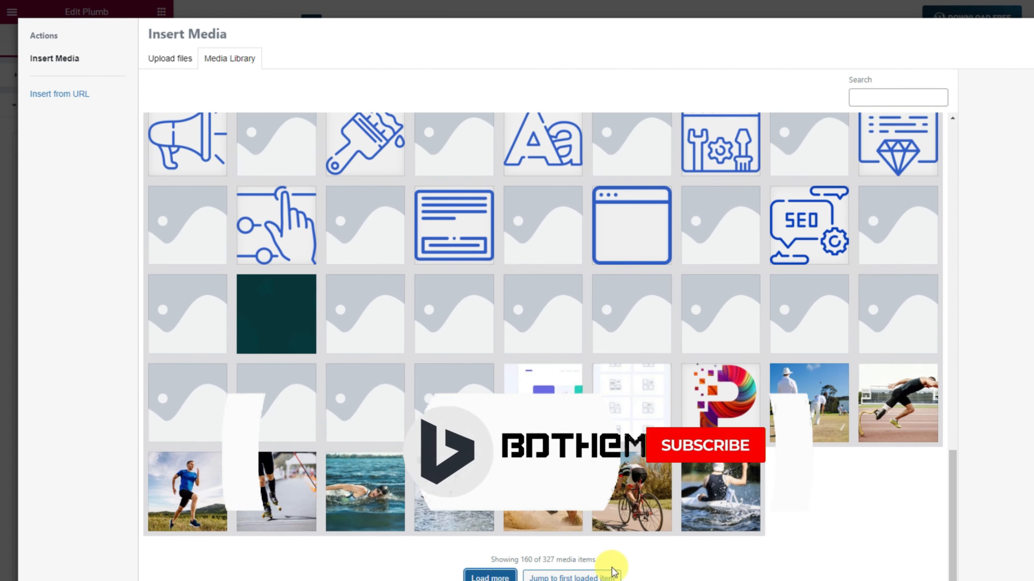
{"action": "left_click", "coordinate": [489, 576]}
{"action": "scroll", "coordinate": [745, 524], "scroll_direction": "down", "scroll_amount": 9}
{"action": "left_click", "coordinate": [213, 477]}
{"action": "left_click", "coordinate": [1013, 576]}
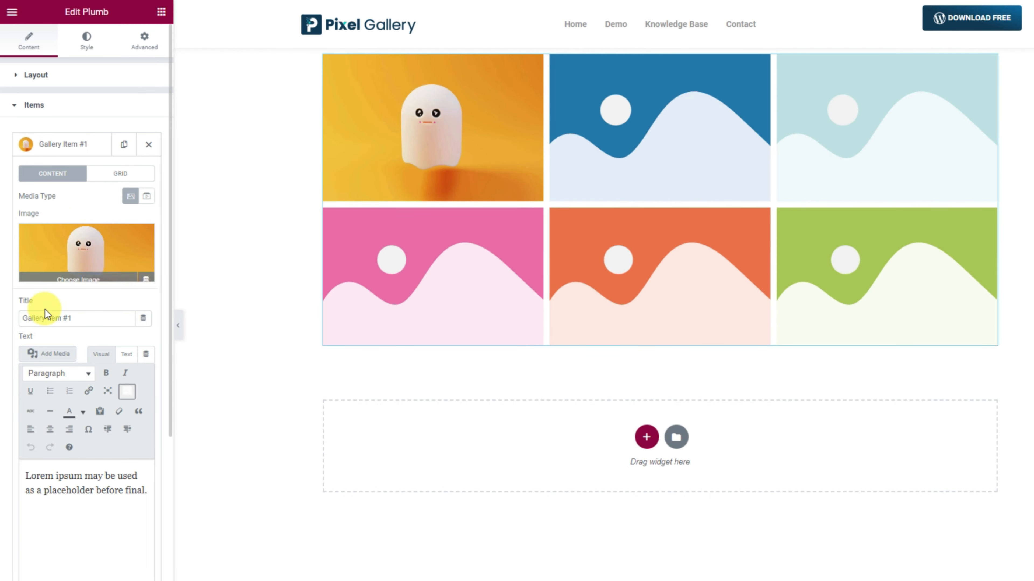
{"action": "left_click_drag", "start_coordinate": [85, 318], "coordinate": [19, 321]}
{"action": "type", "text": "Ghastly Pale"}
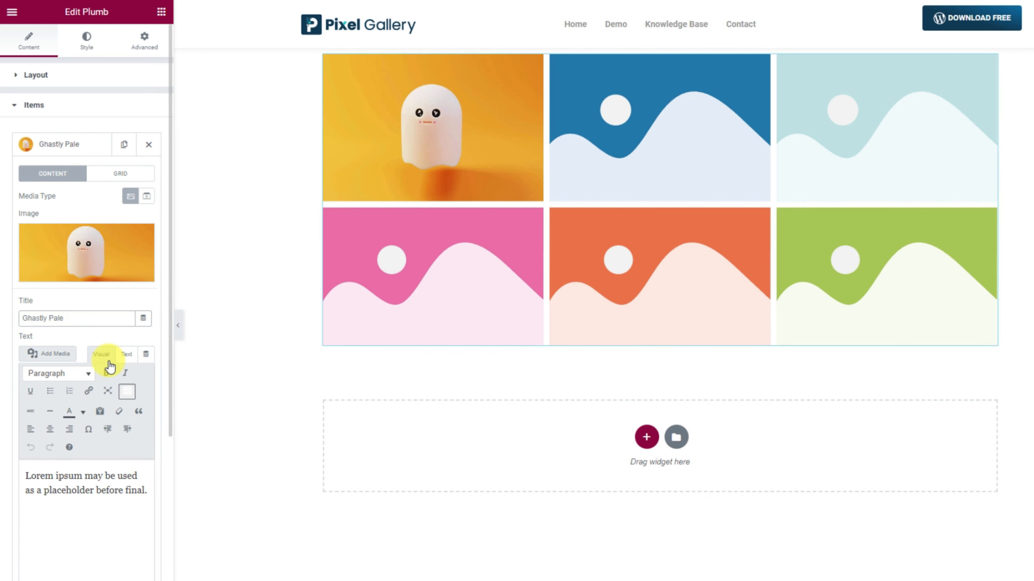
- Replace the item's text with "If someone looks ghastly, they look very ill or very shocked, especially with a very pale face: You look ghastly"
{"action": "left_click", "coordinate": [126, 355]}
{"action": "left_click_drag", "start_coordinate": [132, 427], "coordinate": [25, 425]}
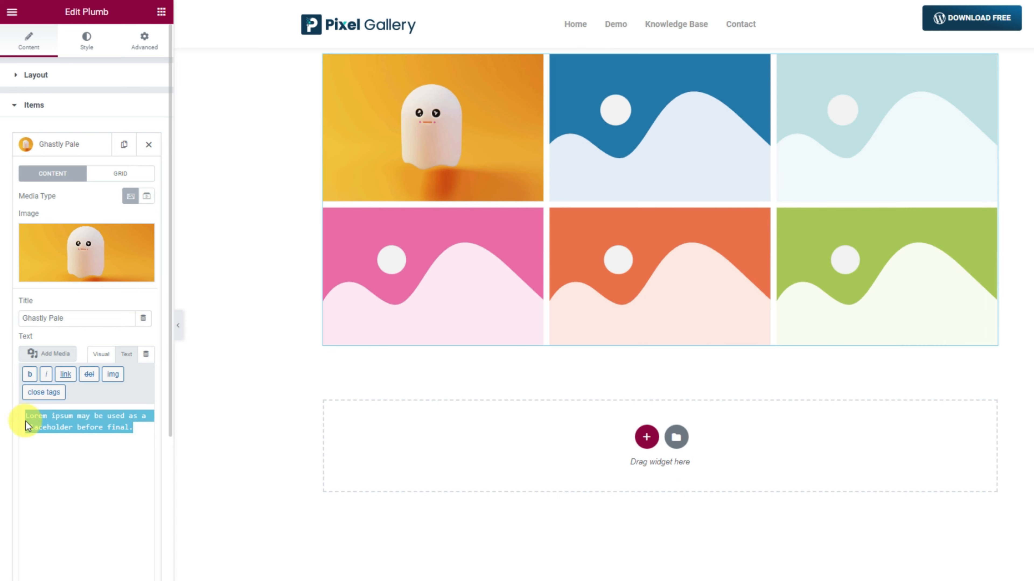
{"action": "type", "text": "If someone looks ghastly, they look very ill or very shocked, especially with a very pale face: You look ghastly"}
{"action": "mouse_move", "coordinate": [406, 180]}
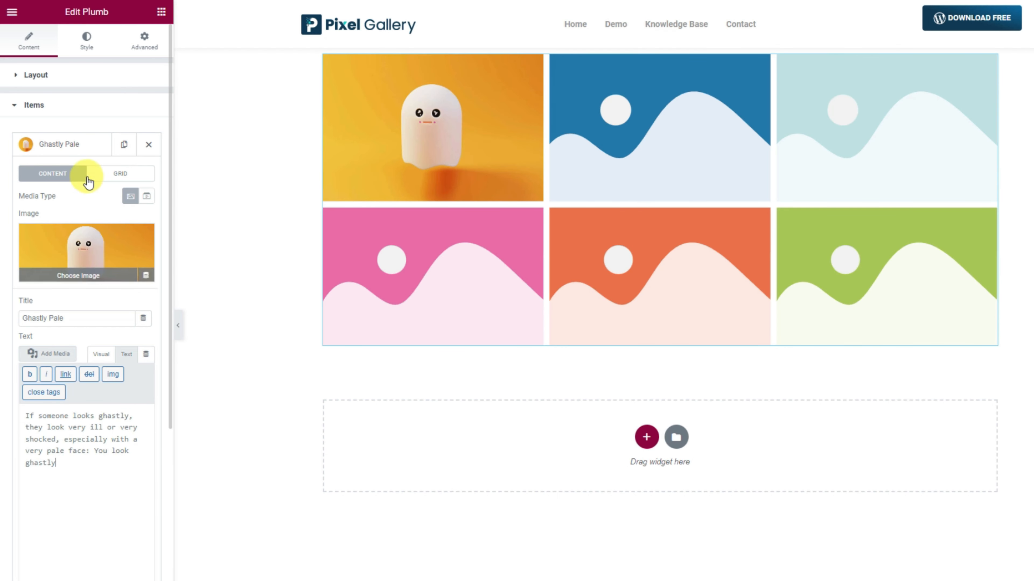
{"action": "left_click", "coordinate": [80, 151]}
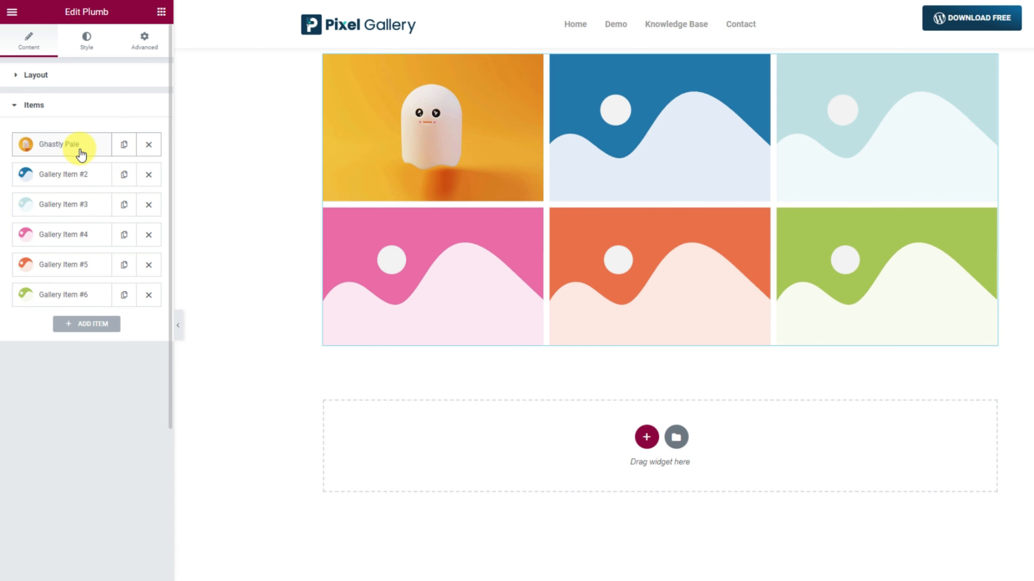
{"action": "left_click", "coordinate": [71, 174]}
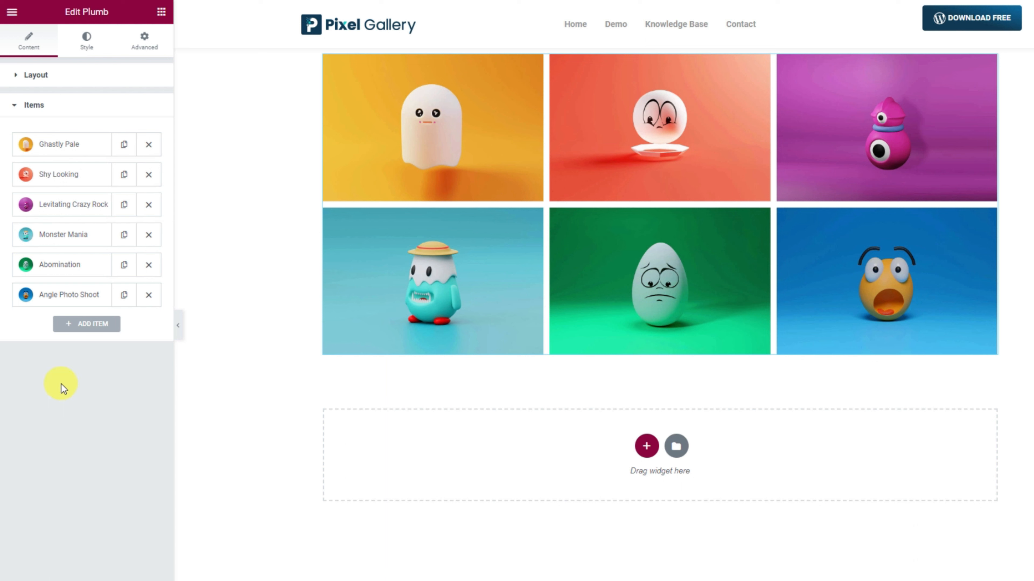
- Set the Ghastly Pale item's grid column span to 7 and its row span to 2
{"action": "left_click", "coordinate": [76, 152]}
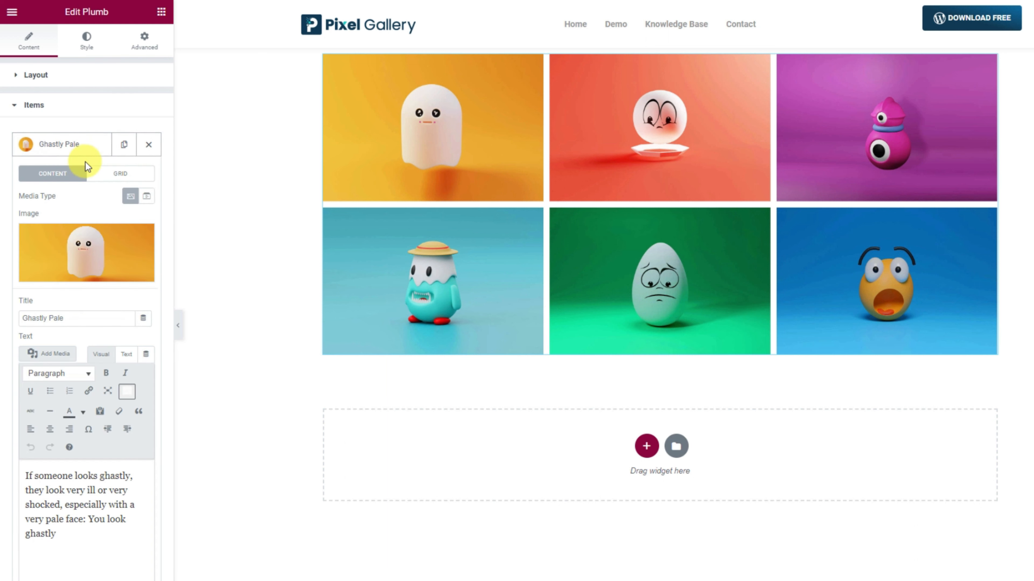
{"action": "left_click", "coordinate": [131, 175]}
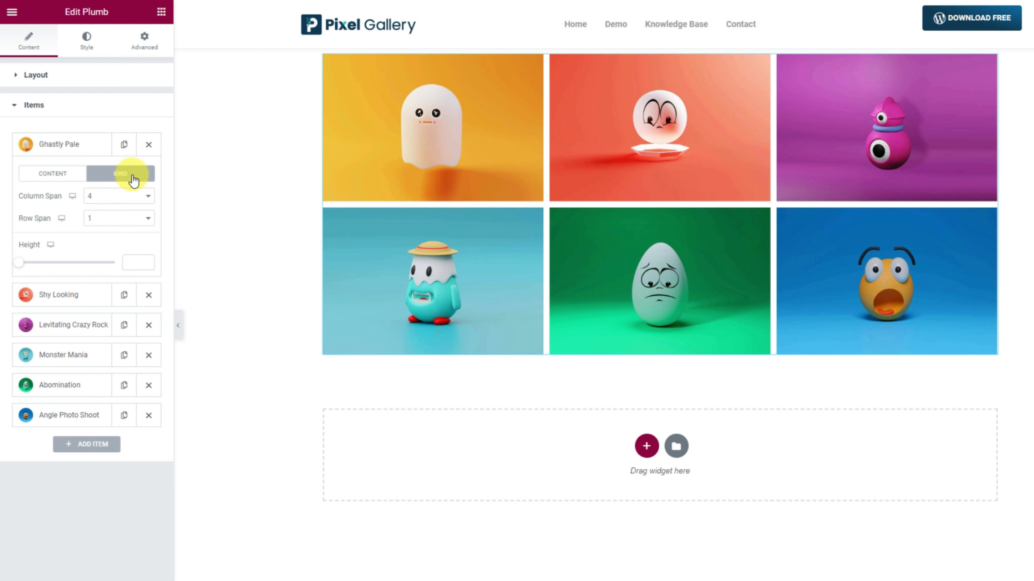
{"action": "left_click", "coordinate": [125, 197]}
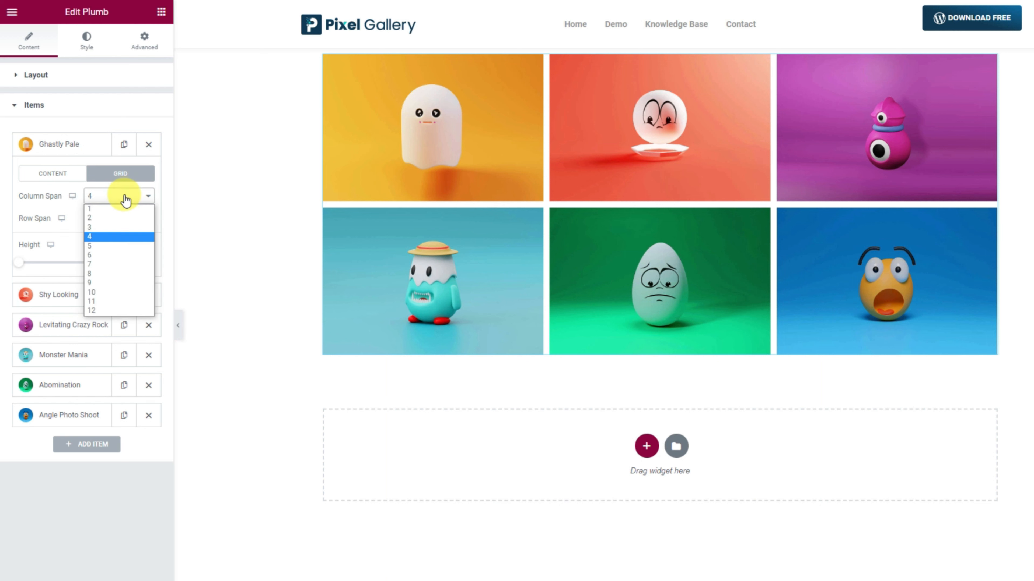
{"action": "left_click", "coordinate": [105, 264]}
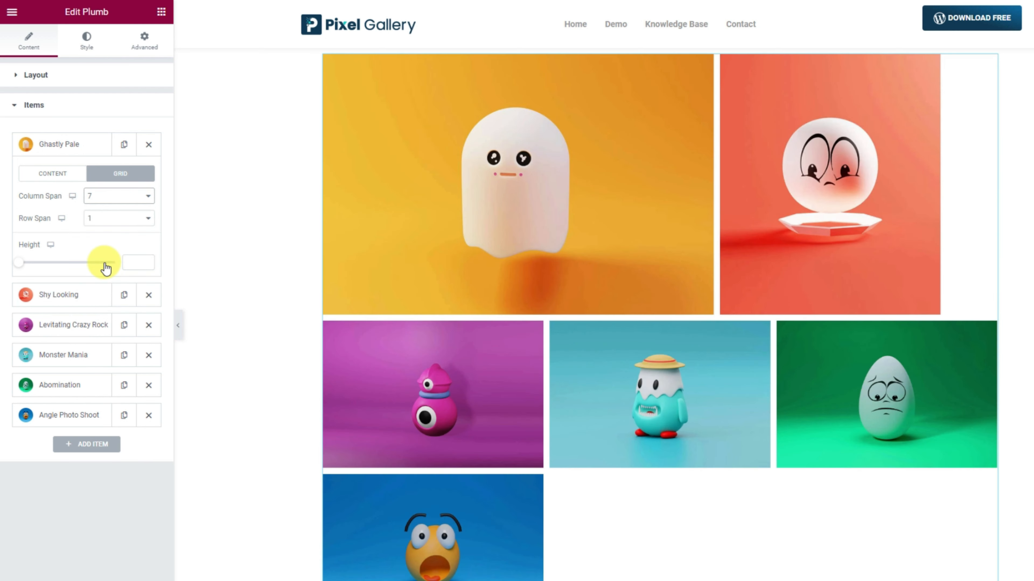
{"action": "left_click", "coordinate": [120, 218]}
{"action": "left_click", "coordinate": [103, 240]}
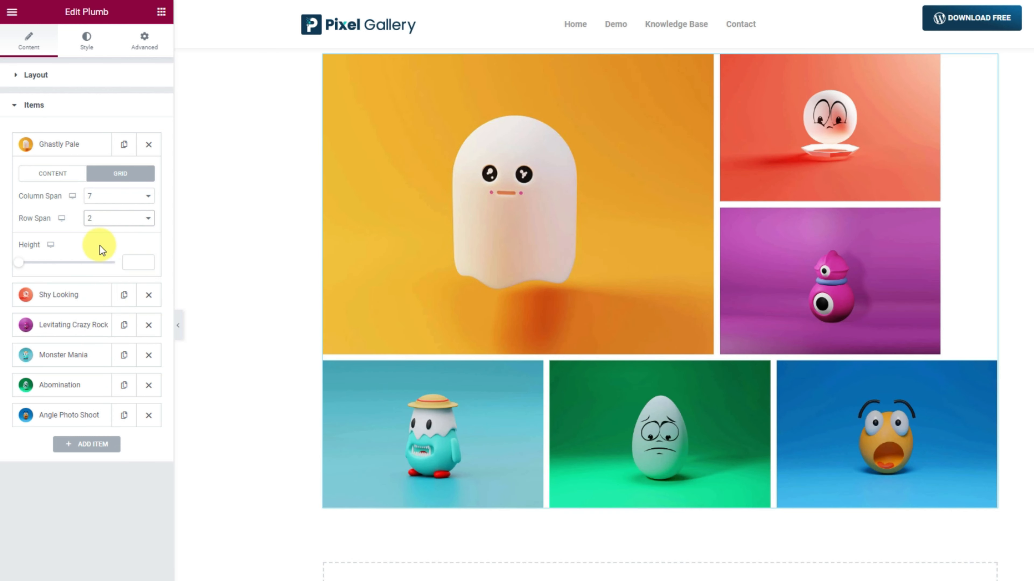
{"action": "left_click", "coordinate": [89, 145]}
- Set the grid column span of the Shy Looking item to 5
{"action": "left_click", "coordinate": [83, 174]}
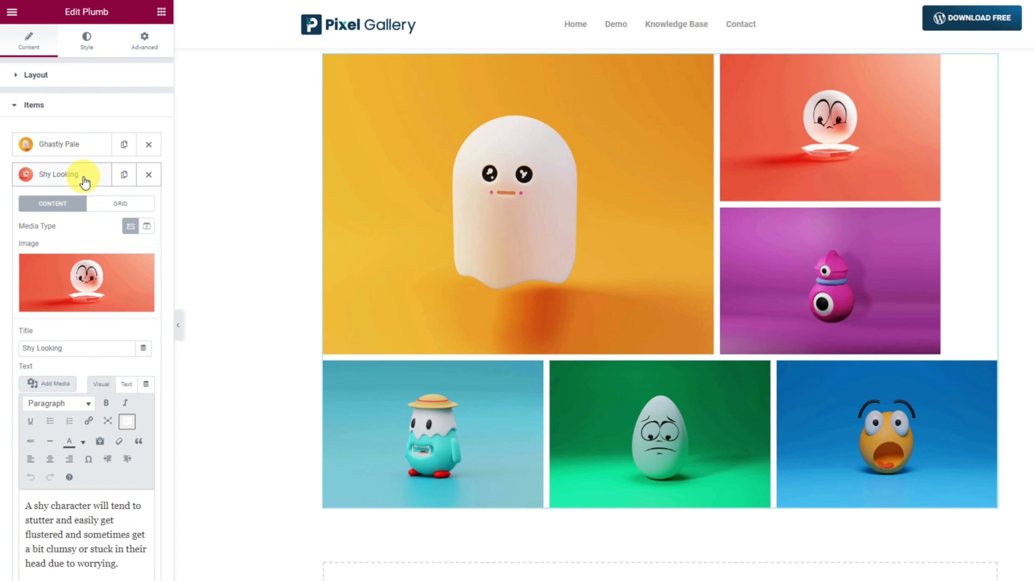
{"action": "left_click", "coordinate": [112, 207]}
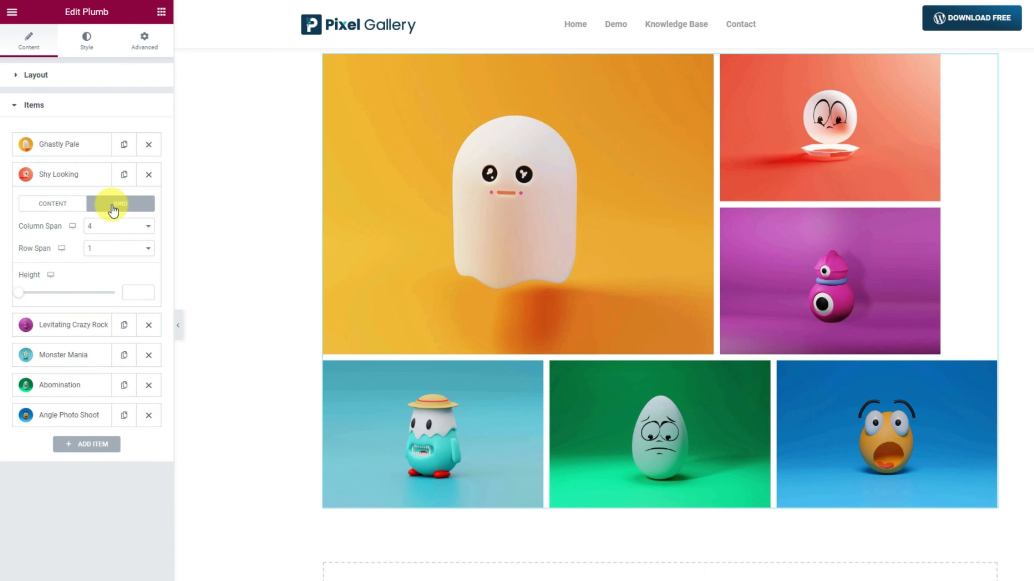
{"action": "left_click", "coordinate": [109, 229]}
{"action": "left_click", "coordinate": [108, 276]}
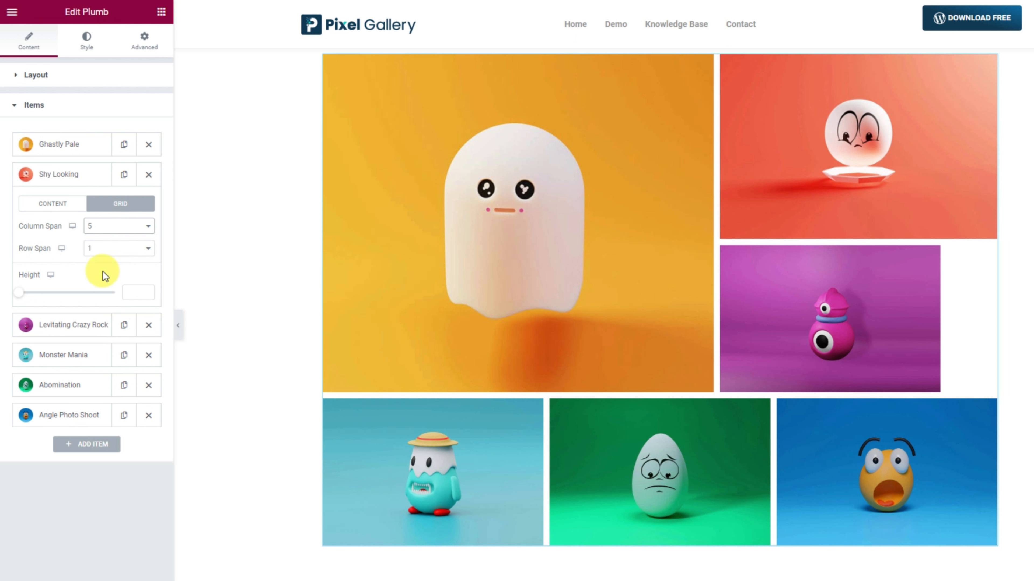
{"action": "left_click", "coordinate": [81, 173]}
- Set the grid column span of the Levitating Crazy Rock item to 5
{"action": "left_click", "coordinate": [83, 200]}
{"action": "left_click", "coordinate": [120, 234]}
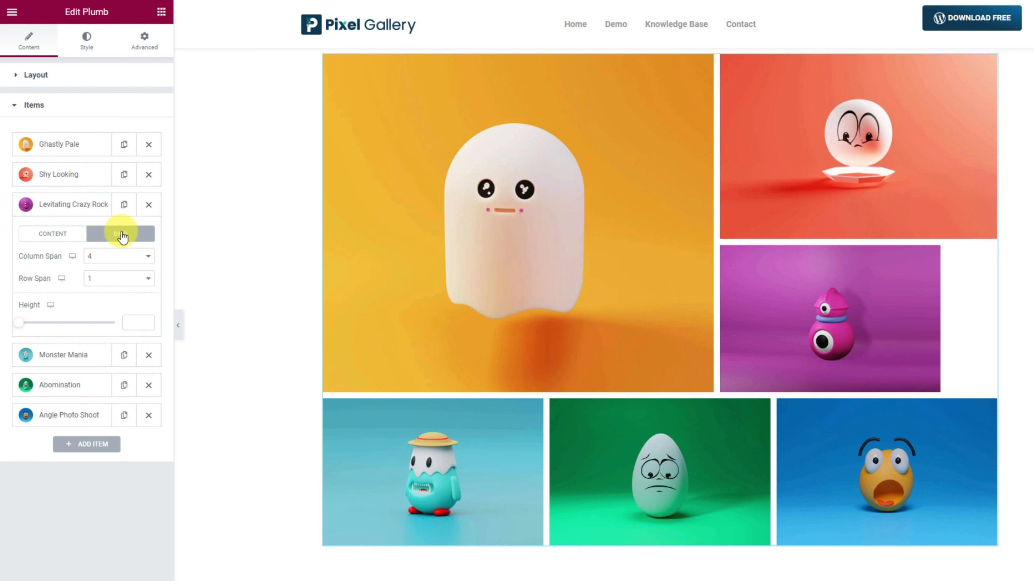
{"action": "left_click", "coordinate": [111, 256]}
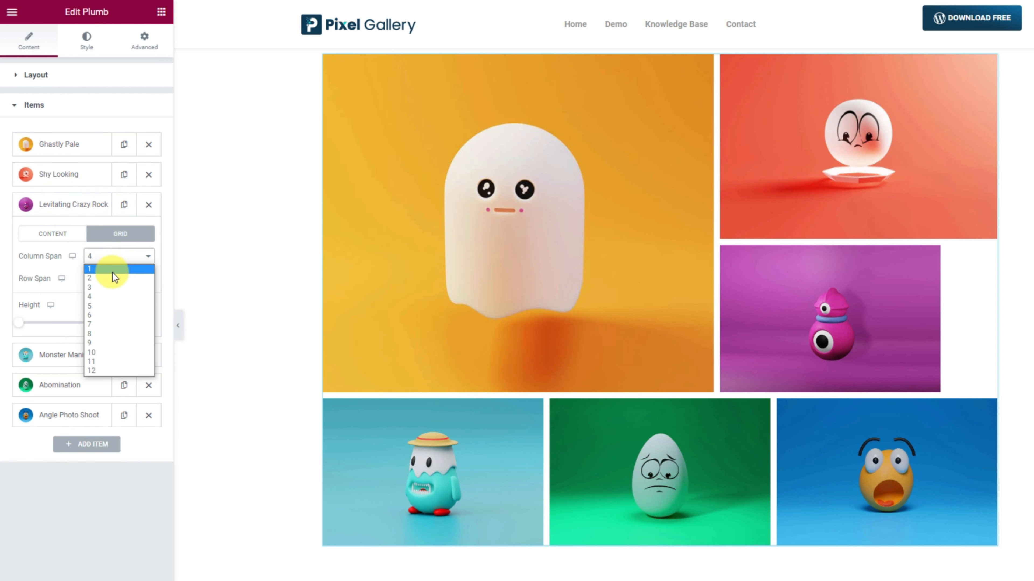
{"action": "left_click", "coordinate": [109, 305]}
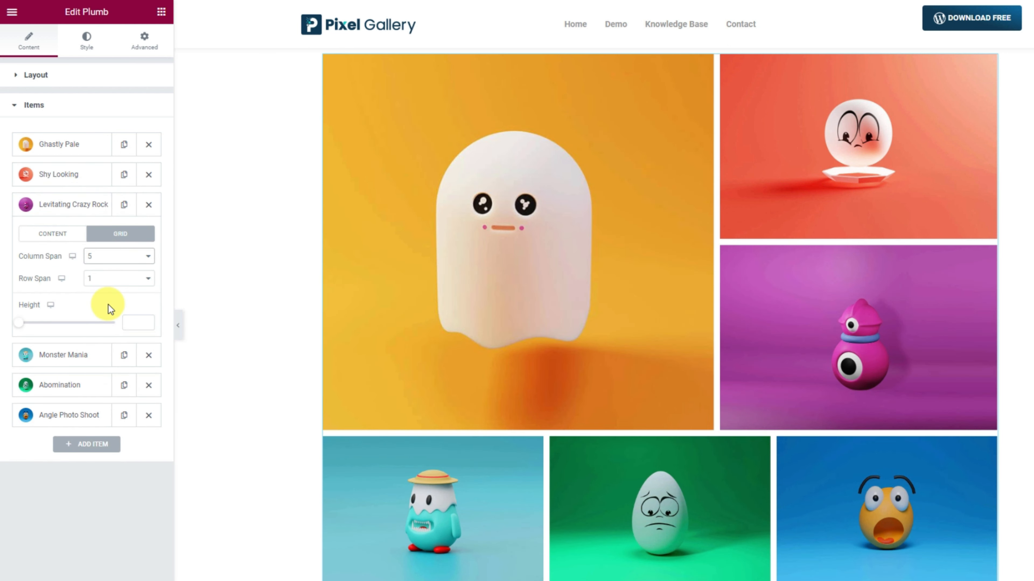
{"action": "left_click", "coordinate": [76, 212]}
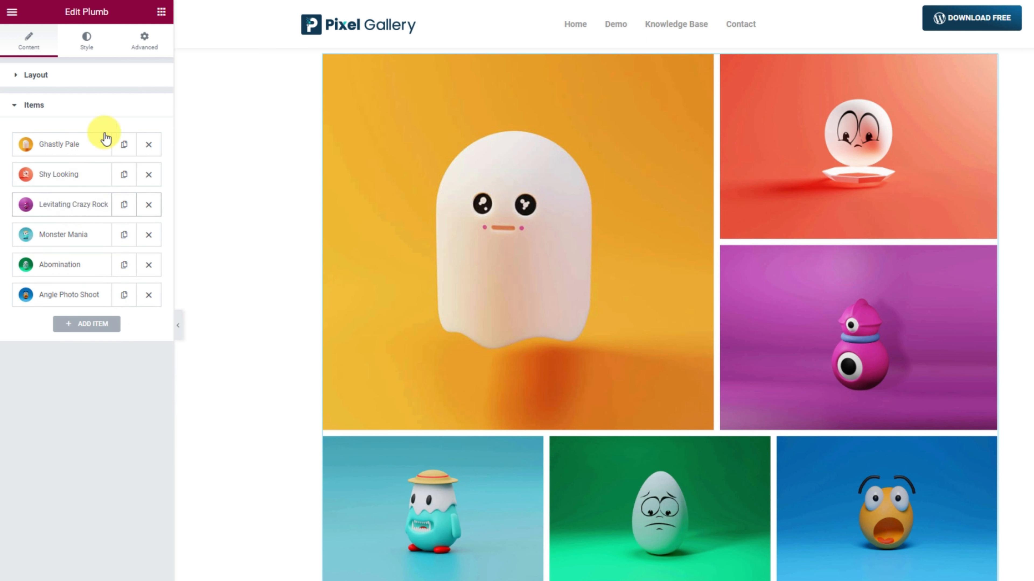
- Give the gallery content style a gradient background with first color #F06A4A at location 40
{"action": "left_click", "coordinate": [87, 48]}
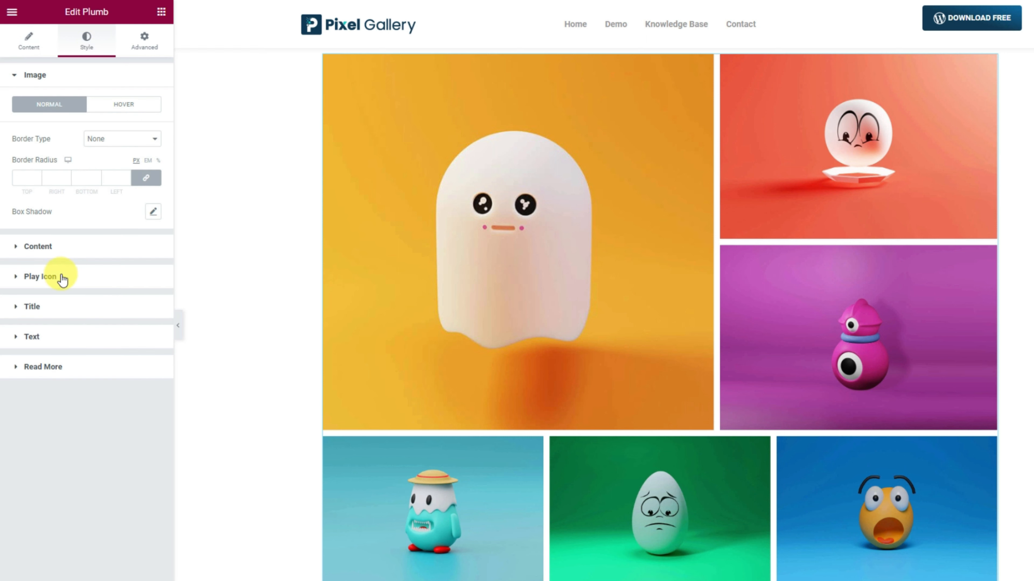
{"action": "left_click", "coordinate": [87, 247]}
{"action": "left_click", "coordinate": [153, 136]}
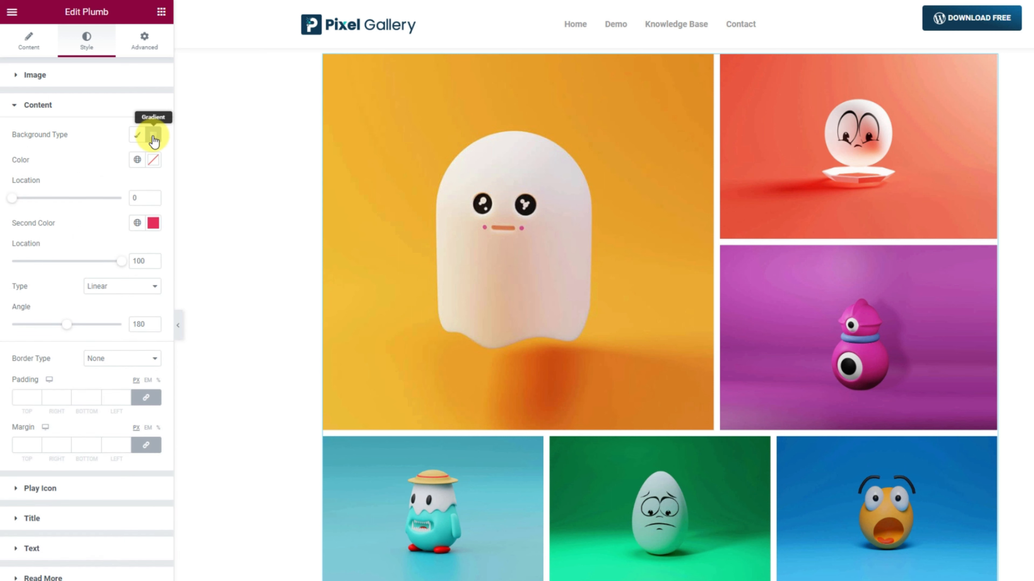
{"action": "left_click", "coordinate": [153, 159]}
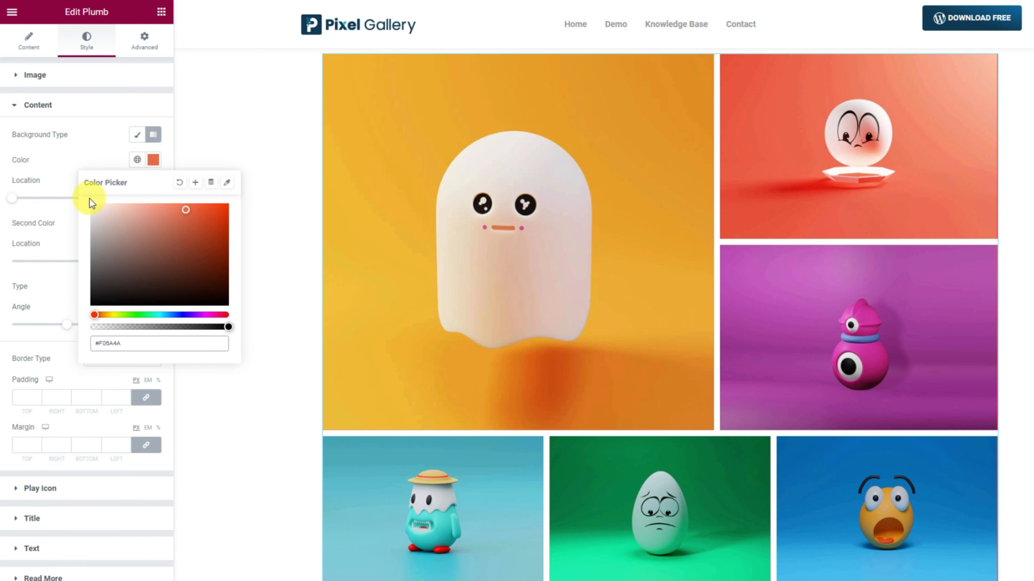
{"action": "left_click", "coordinate": [84, 158]}
{"action": "left_click_drag", "start_coordinate": [12, 198], "coordinate": [35, 200]}
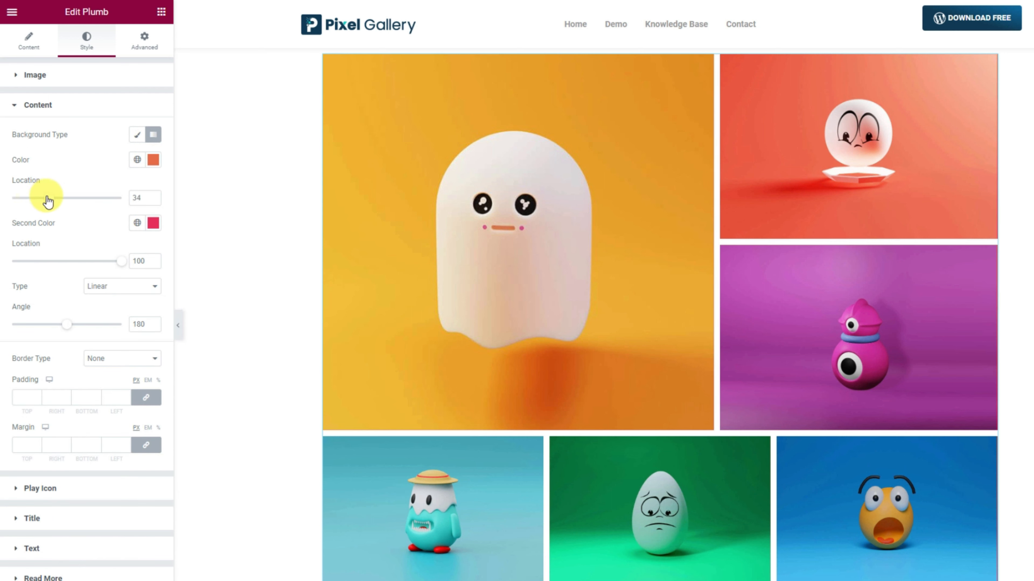
- Set the content gradient's second color to #FEB47B and its angle to 140, with a content padding of 40 px on all sides
{"action": "left_click", "coordinate": [154, 224]}
{"action": "triple_click", "coordinate": [139, 407]}
{"action": "key", "text": "ctrl+v"}
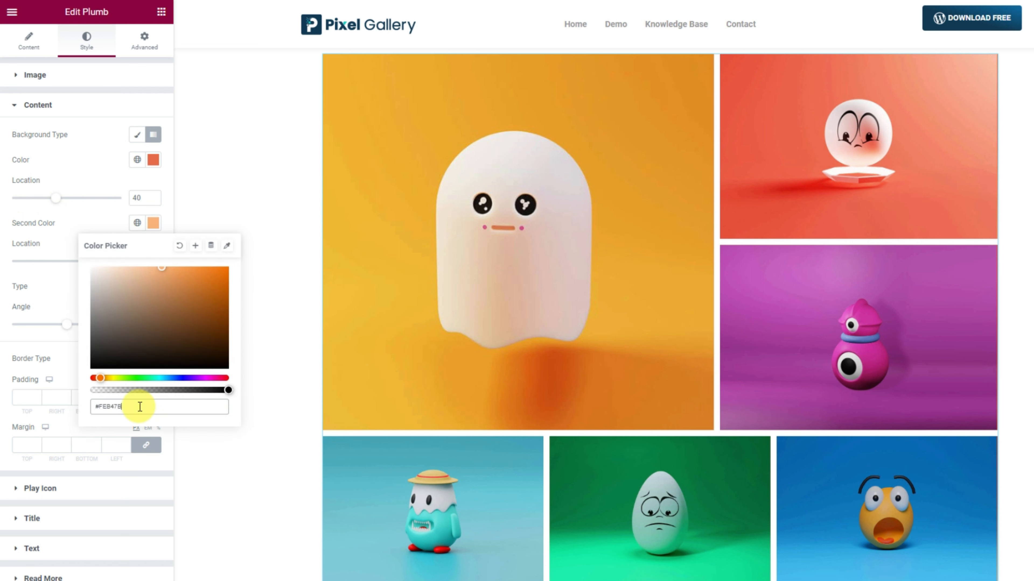
{"action": "left_click", "coordinate": [95, 222]}
{"action": "left_click", "coordinate": [56, 325]}
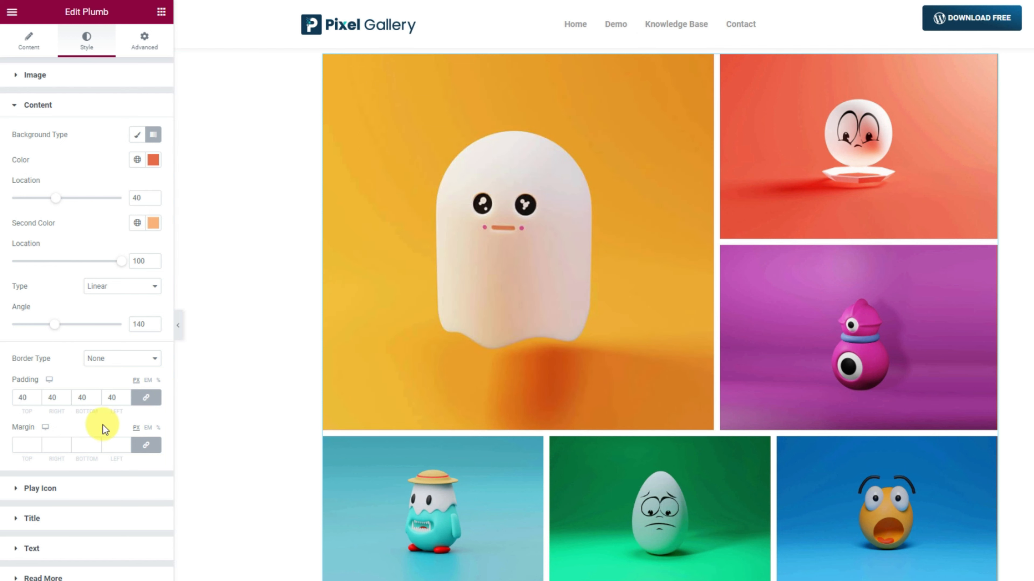
- Style the gallery item titles with white color and a 26 px font size
{"action": "left_click", "coordinate": [69, 519]}
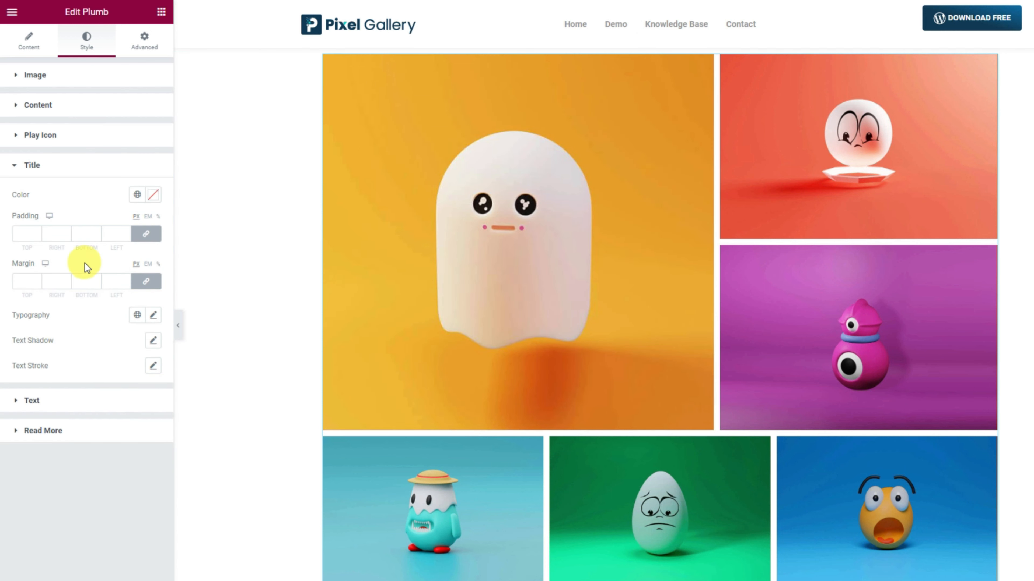
{"action": "left_click", "coordinate": [153, 195]}
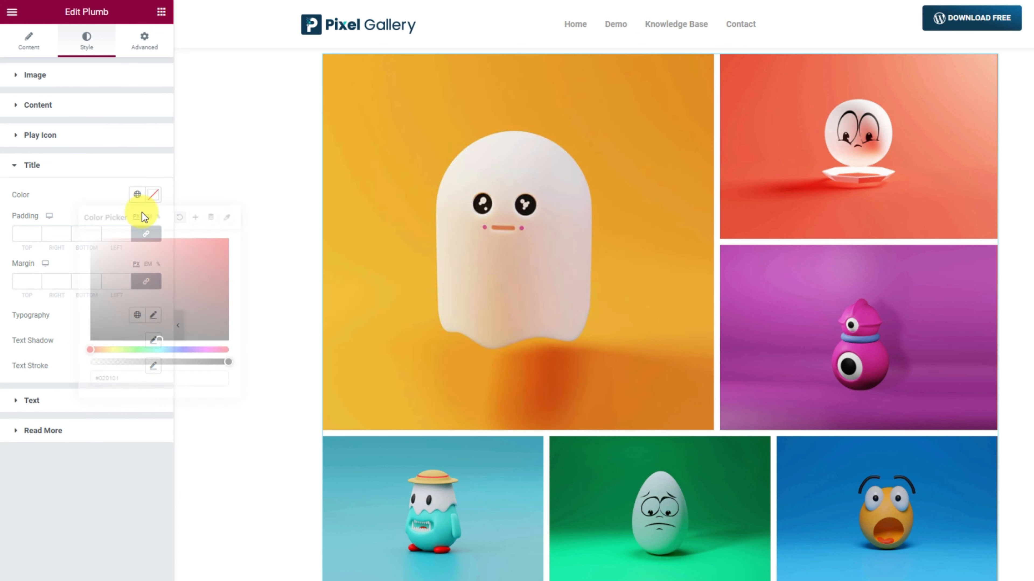
{"action": "left_click", "coordinate": [70, 194]}
{"action": "left_click", "coordinate": [154, 316]}
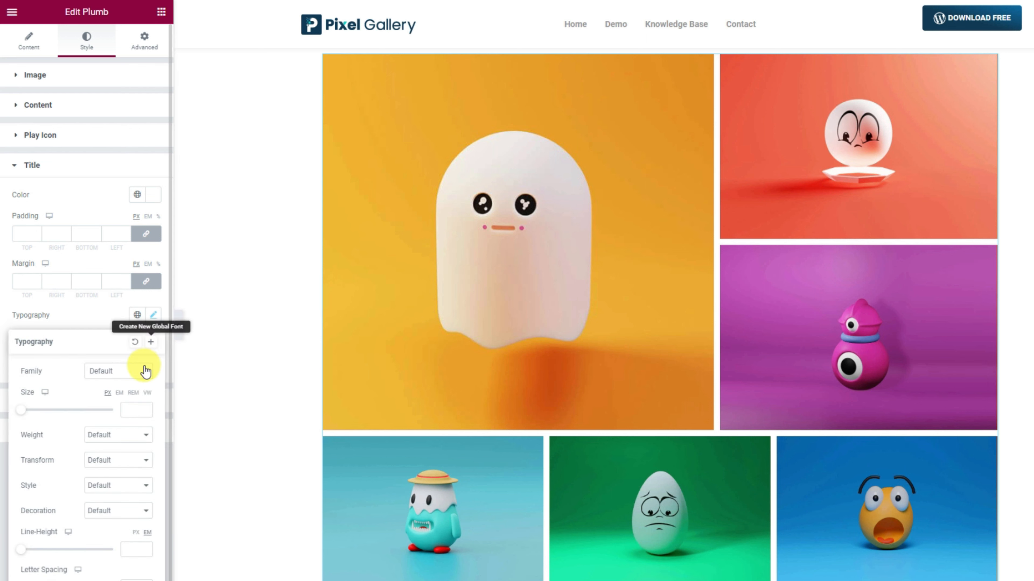
{"action": "left_click_drag", "start_coordinate": [23, 410], "coordinate": [39, 412]}
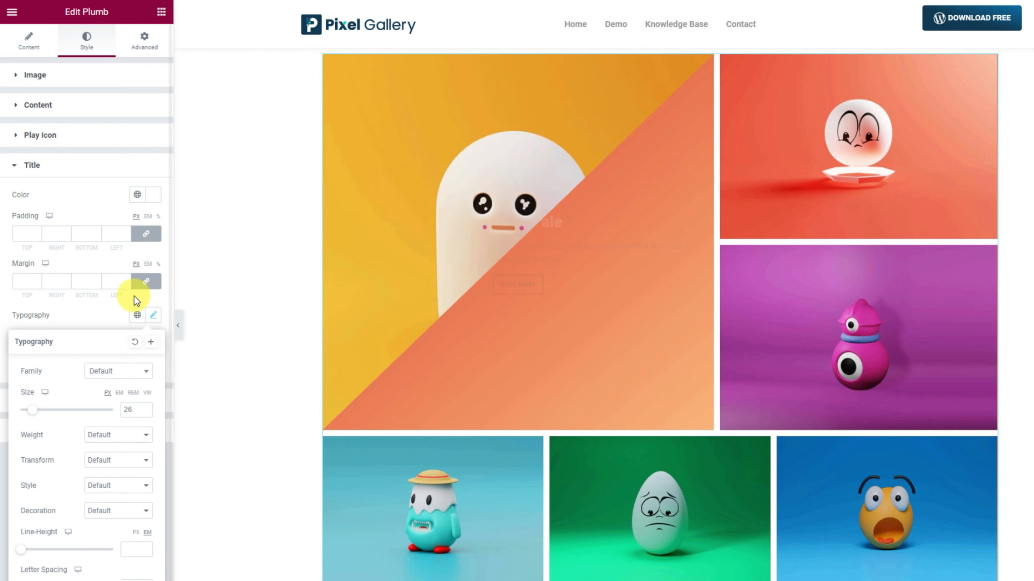
{"action": "left_click", "coordinate": [94, 308]}
- Style the gallery item text with semi-transparent white #FFFFFFB3 and a 15 px font size
{"action": "left_click", "coordinate": [94, 401]}
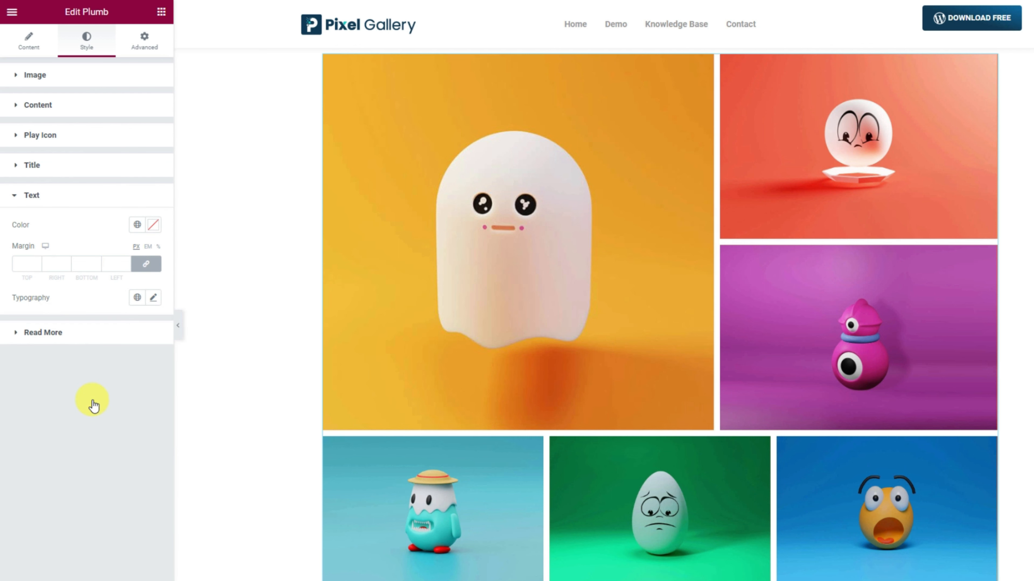
{"action": "left_click", "coordinate": [153, 228]}
{"action": "left_click_drag", "start_coordinate": [119, 314], "coordinate": [66, 254]}
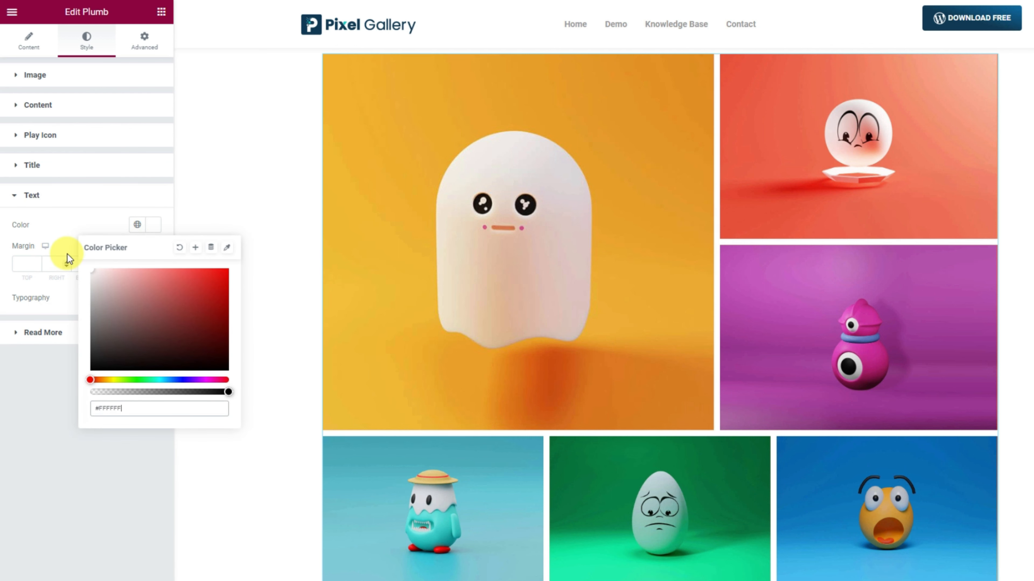
{"action": "left_click_drag", "start_coordinate": [228, 393], "coordinate": [186, 393]}
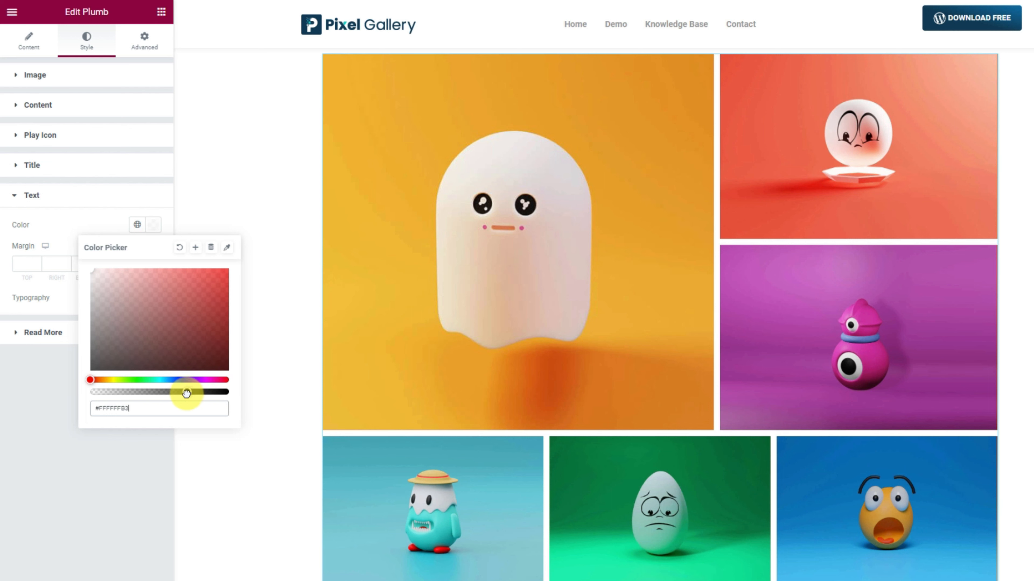
{"action": "left_click", "coordinate": [75, 228]}
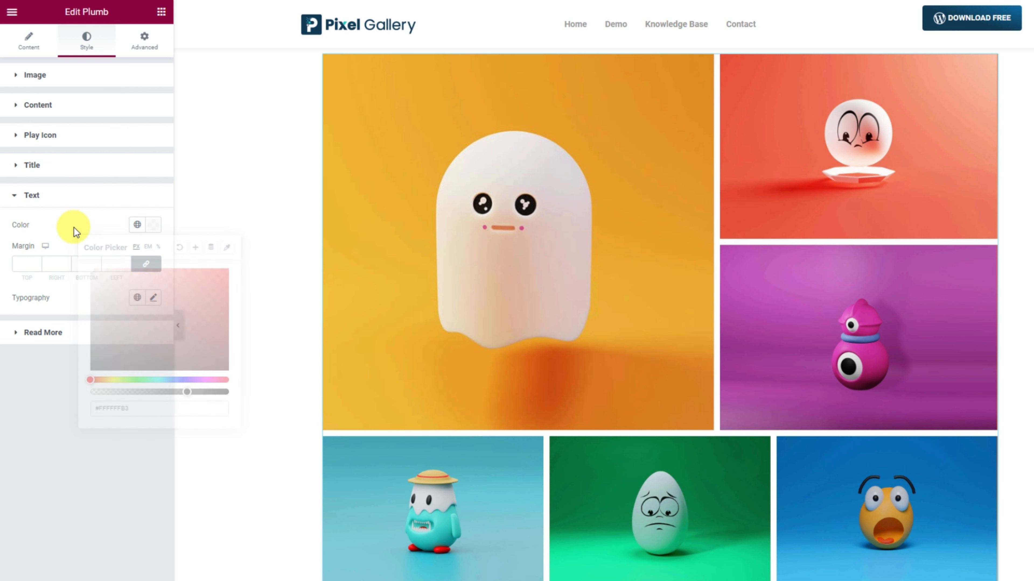
{"action": "left_click", "coordinate": [153, 299]}
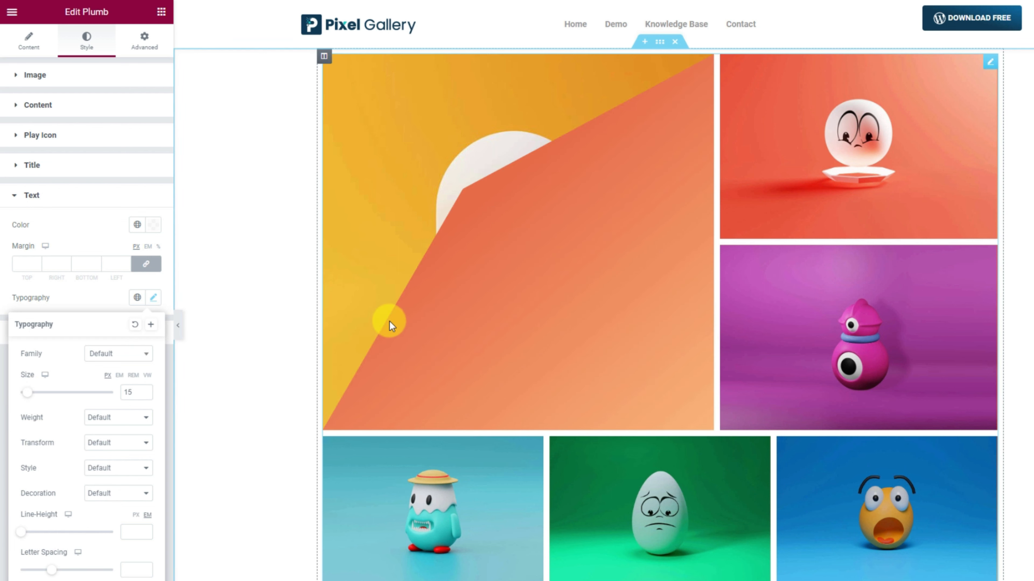
- Set the Read More button's normal text color to white (#FFFFFF)
{"action": "left_click", "coordinate": [103, 304]}
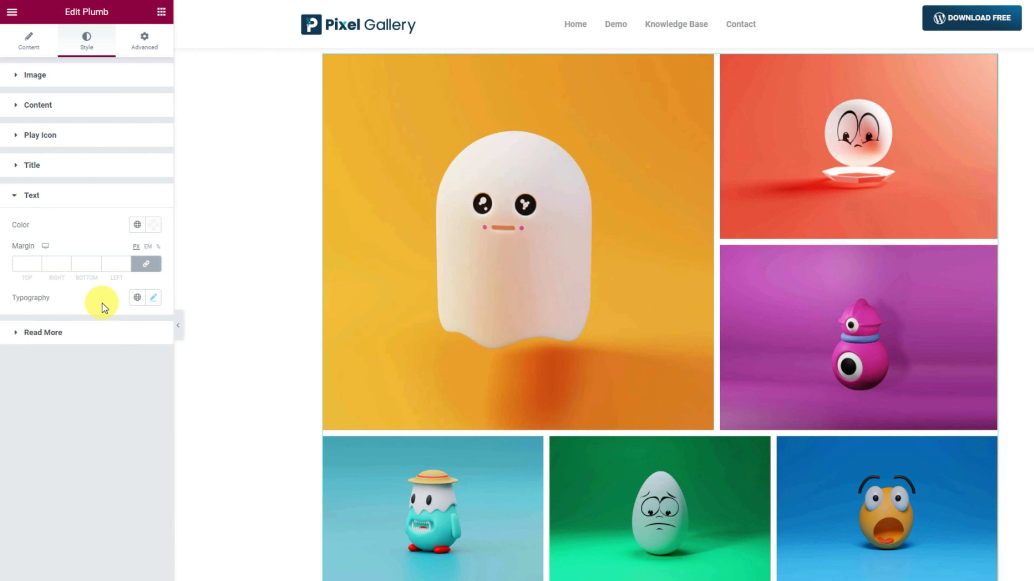
{"action": "left_click", "coordinate": [95, 334]}
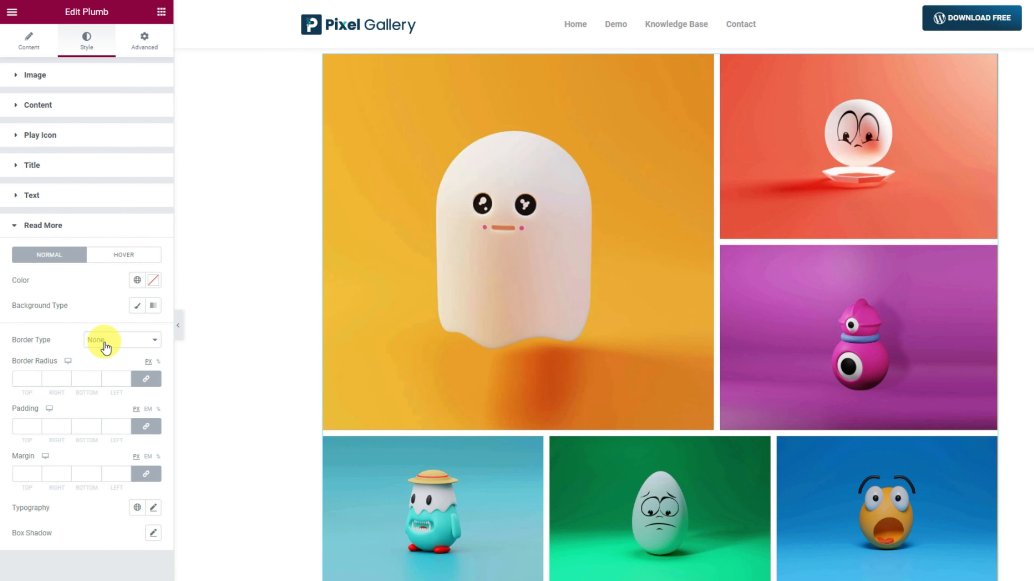
{"action": "left_click", "coordinate": [152, 281]}
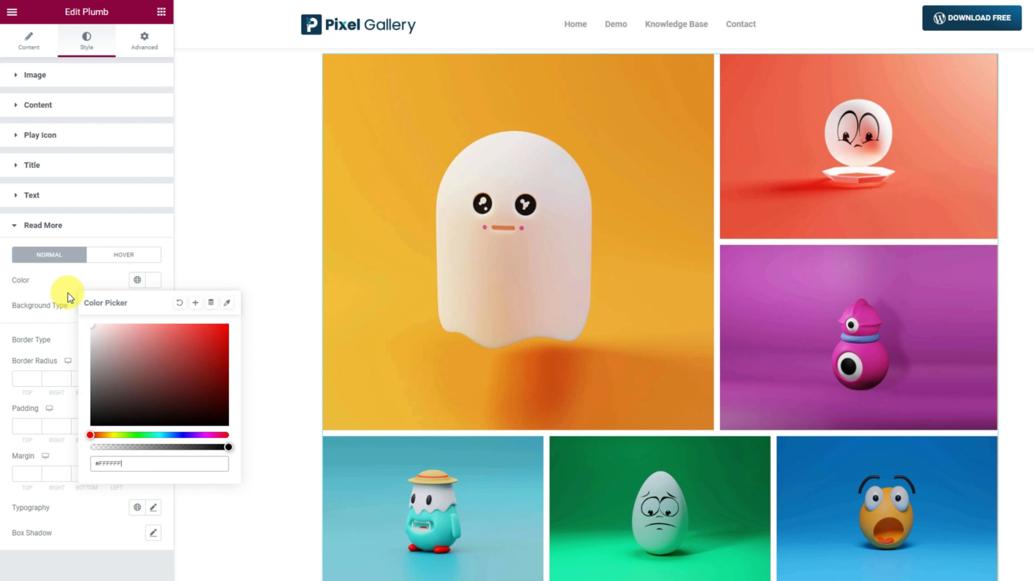
{"action": "left_click", "coordinate": [84, 282]}
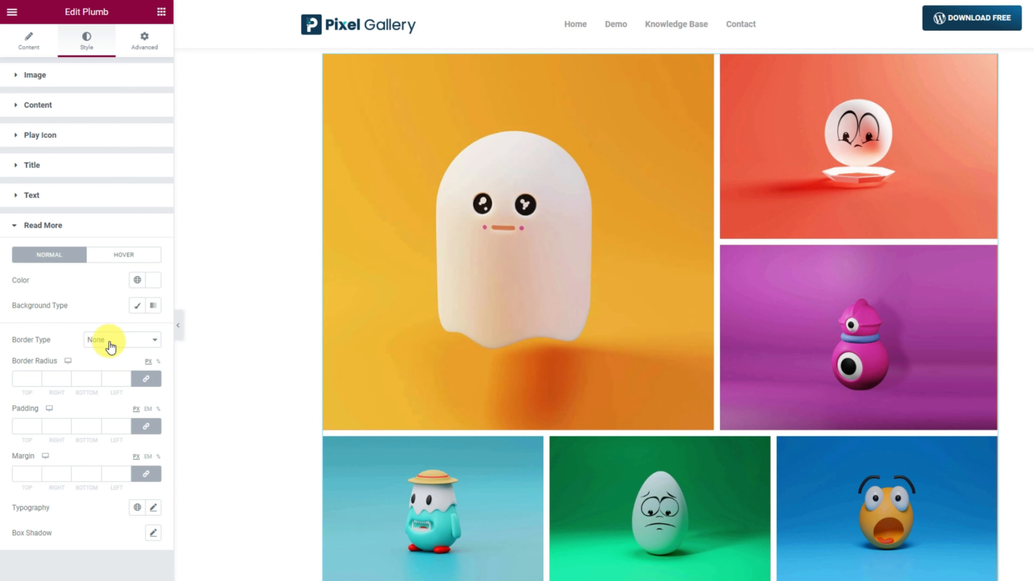
- Give the Read More button a solid white border with a width of 1 on all sides
{"action": "left_click", "coordinate": [111, 347]}
{"action": "left_click", "coordinate": [109, 362]}
{"action": "left_click", "coordinate": [28, 379]}
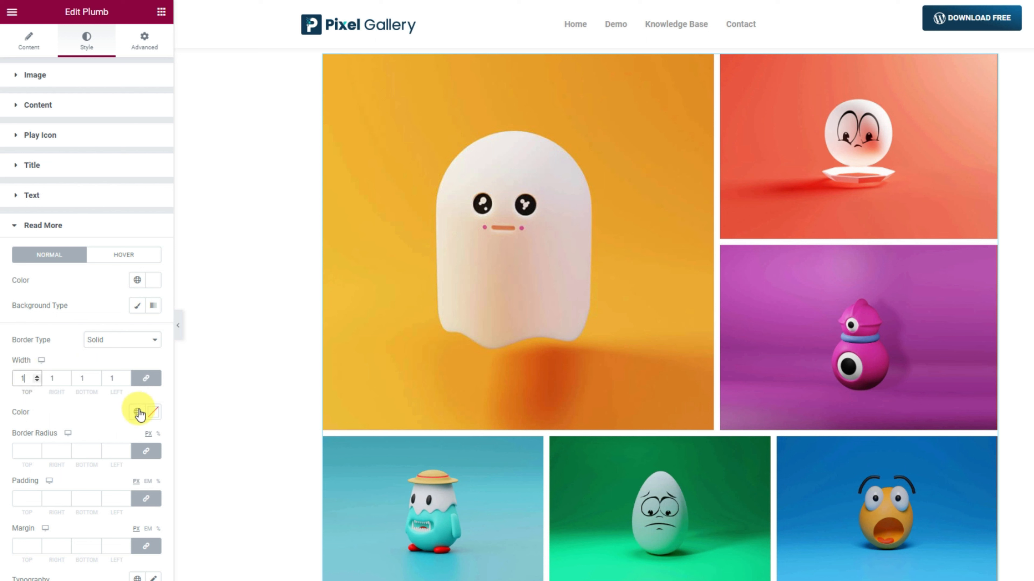
{"action": "left_click", "coordinate": [154, 415]}
{"action": "left_click_drag", "start_coordinate": [111, 472], "coordinate": [57, 427]}
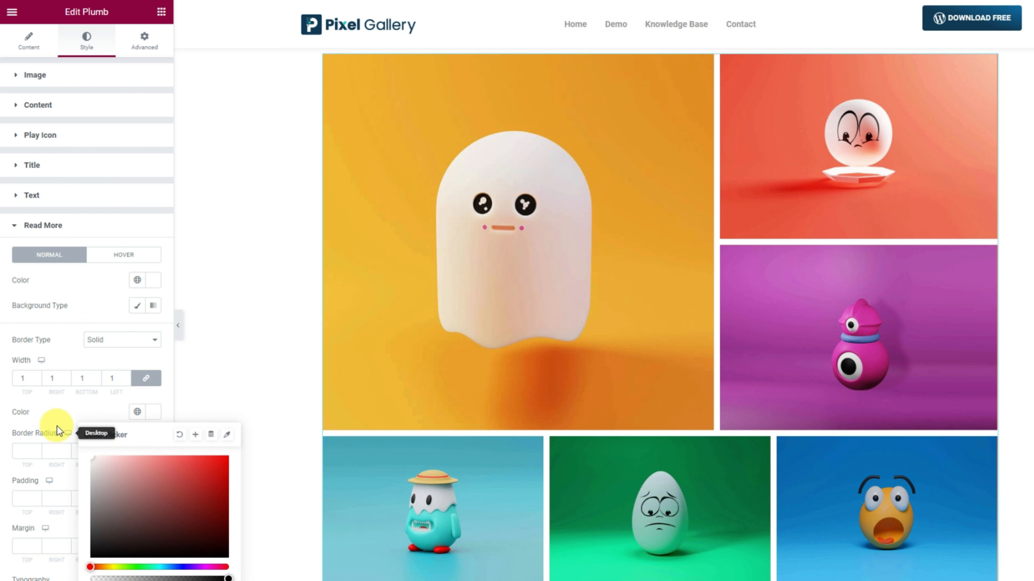
{"action": "left_click", "coordinate": [71, 409]}
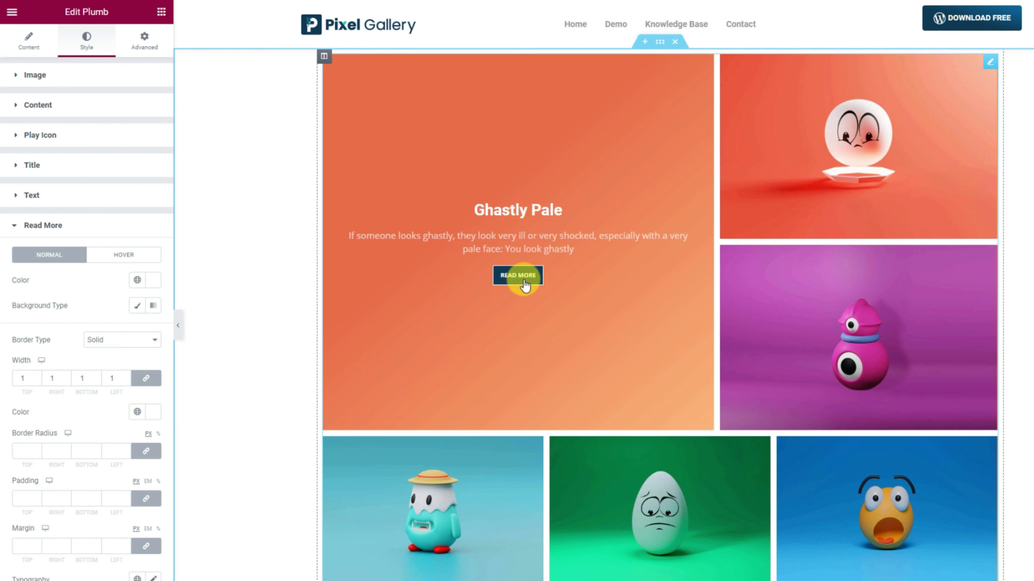
- Set the Read More button's hover state to text color #FF7E5F with a classic white background
{"action": "left_click", "coordinate": [126, 257]}
{"action": "left_click", "coordinate": [154, 280]}
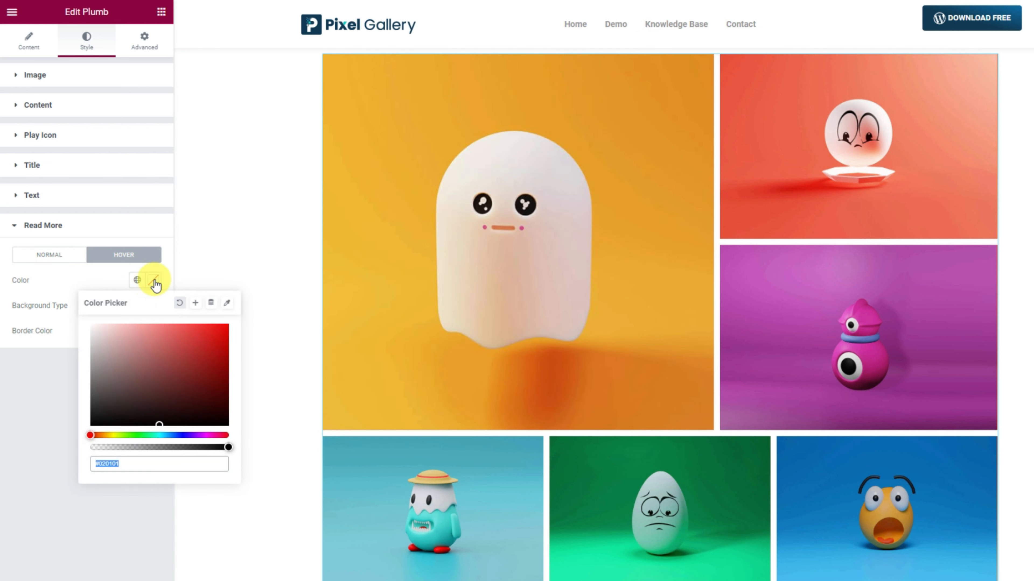
{"action": "key", "text": "ctrl+v"}
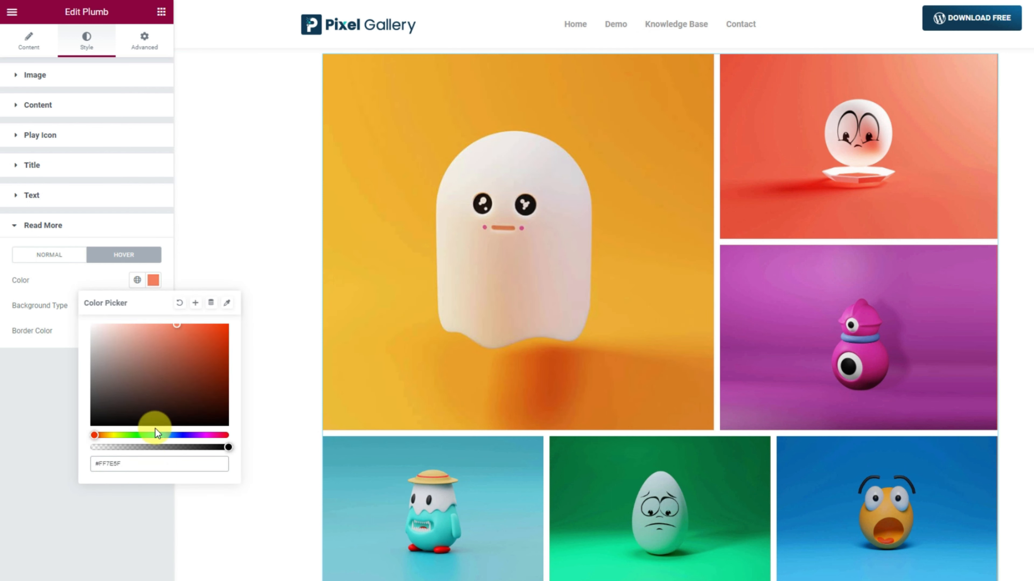
{"action": "left_click", "coordinate": [80, 283]}
{"action": "left_click", "coordinate": [137, 305]}
{"action": "left_click", "coordinate": [153, 331]}
{"action": "left_click", "coordinate": [94, 380]}
{"action": "left_click", "coordinate": [110, 326]}
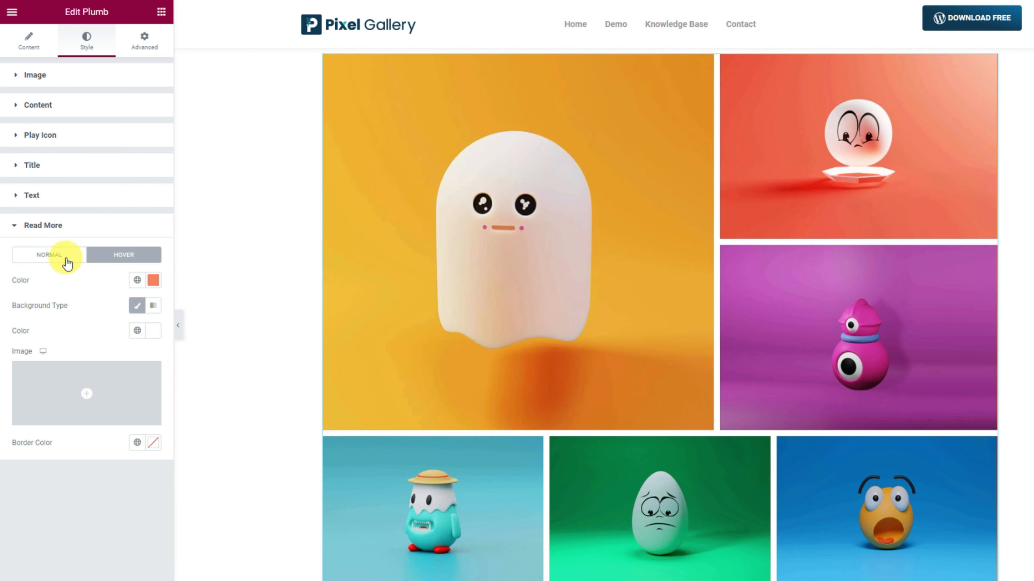
- Set the normal Read More padding to 12 px top and bottom and 25 px right and left, with a 0 px margin on all sides
{"action": "left_click", "coordinate": [65, 256]}
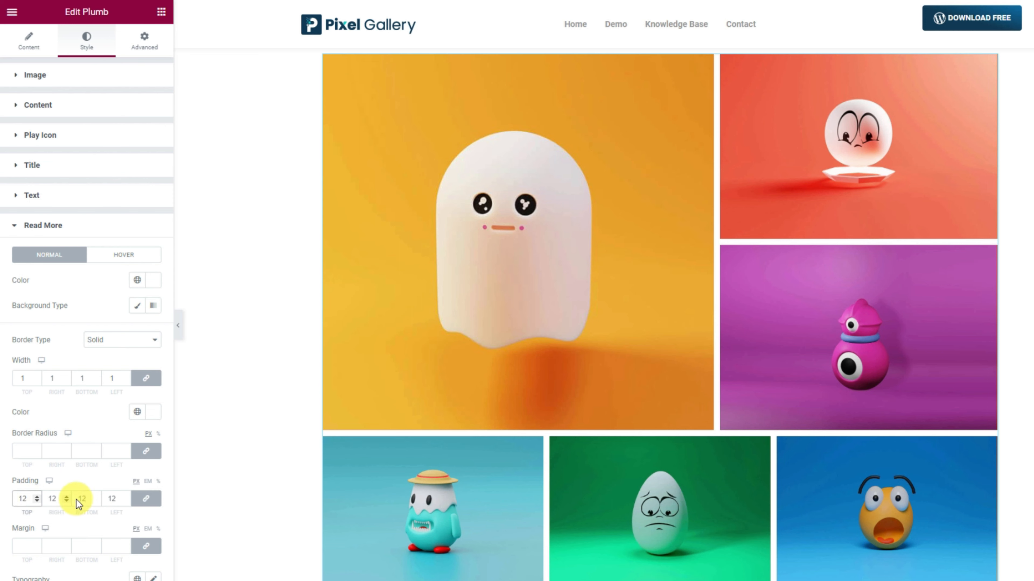
{"action": "left_click", "coordinate": [146, 498]}
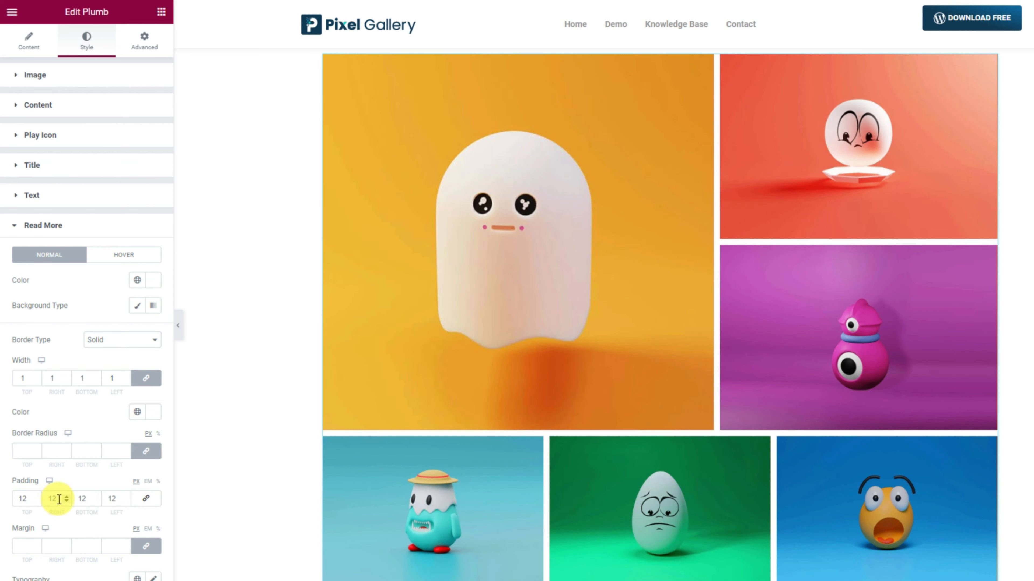
{"action": "double_click", "coordinate": [59, 499]}
{"action": "type", "text": "25"}
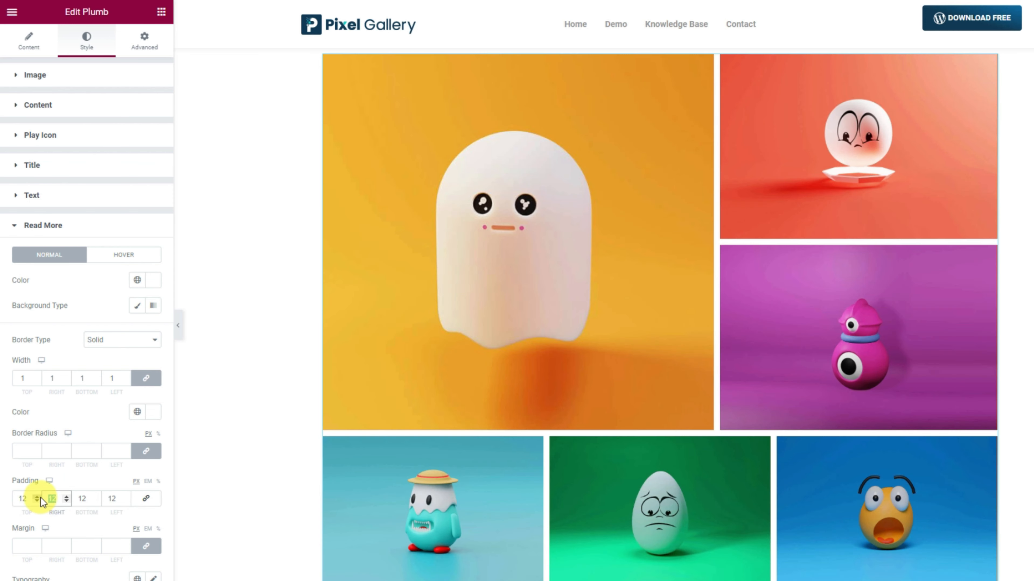
{"action": "double_click", "coordinate": [104, 497]}
{"action": "type", "text": "25"}
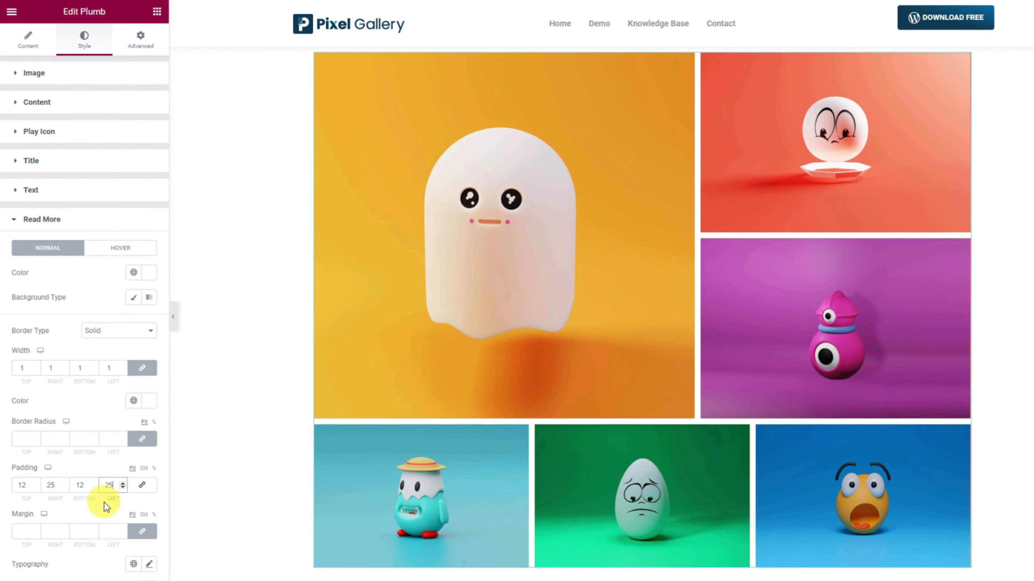
{"action": "left_click", "coordinate": [27, 546]}
{"action": "type", "text": "0"}
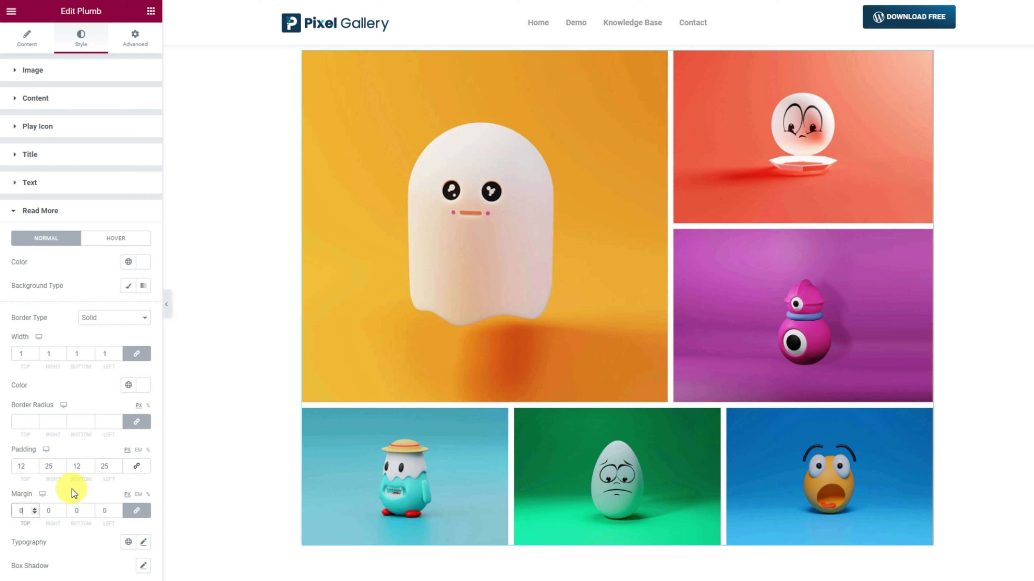
- Set the Read More typography to 12 px size, weight 600 and 0.7 letter spacing, and hide the editing panel to preview the gallery
{"action": "left_click", "coordinate": [142, 545]}
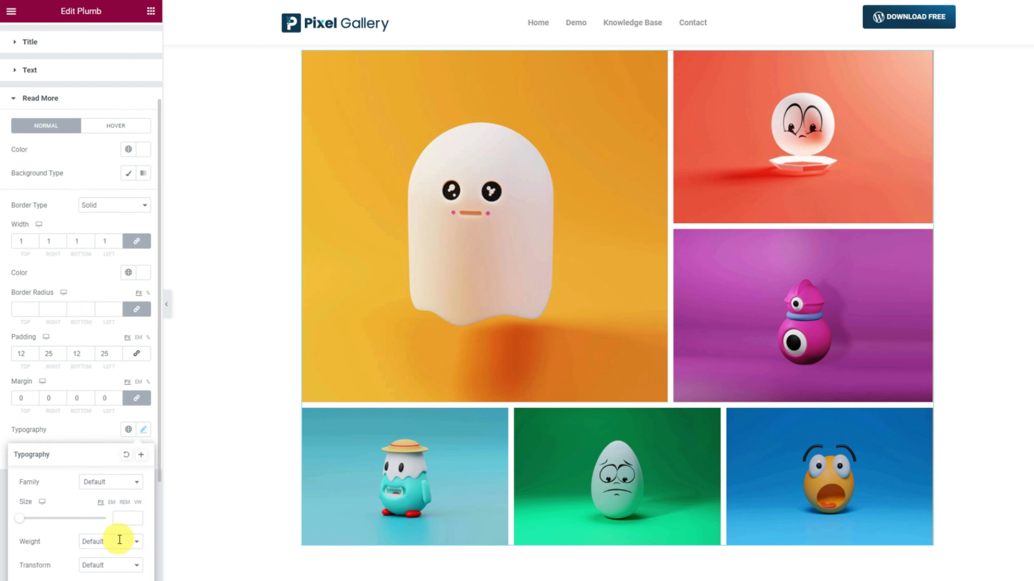
{"action": "scroll", "coordinate": [115, 541], "scroll_direction": "down", "scroll_amount": 5}
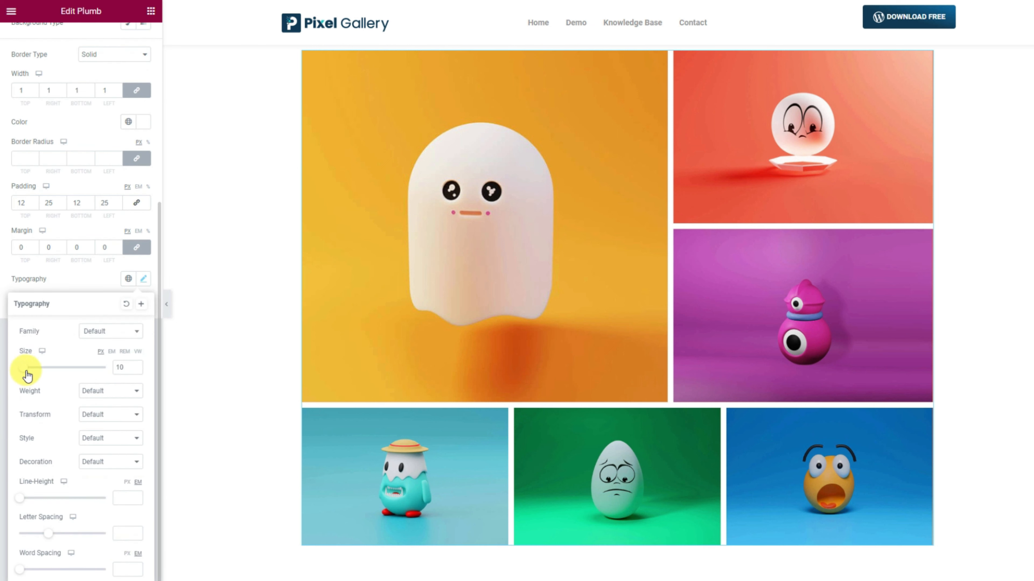
{"action": "left_click", "coordinate": [138, 370]}
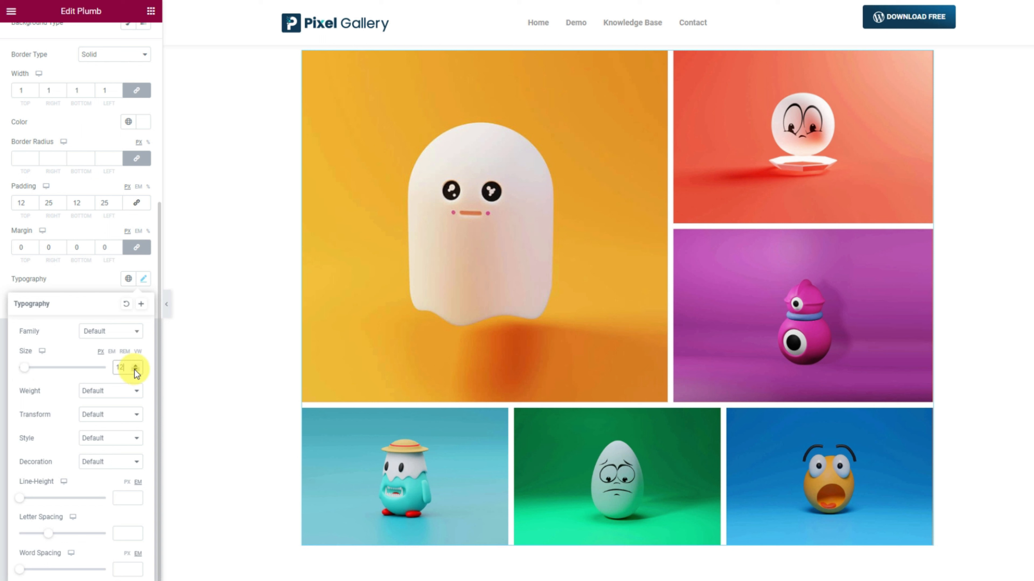
{"action": "left_click", "coordinate": [102, 392]}
{"action": "left_click", "coordinate": [106, 448]}
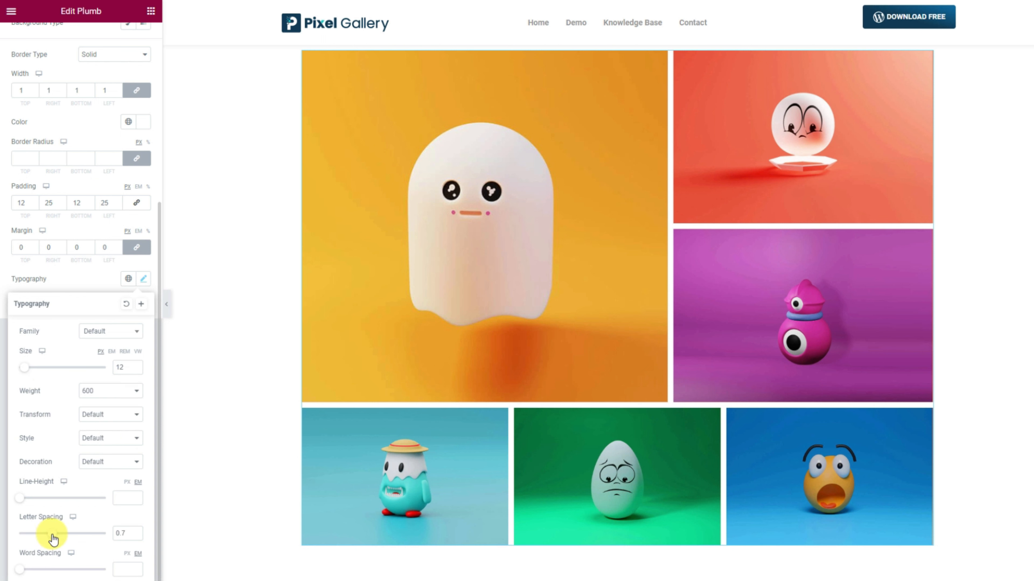
{"action": "left_click", "coordinate": [167, 305]}
{"action": "mouse_move", "coordinate": [300, 321]}
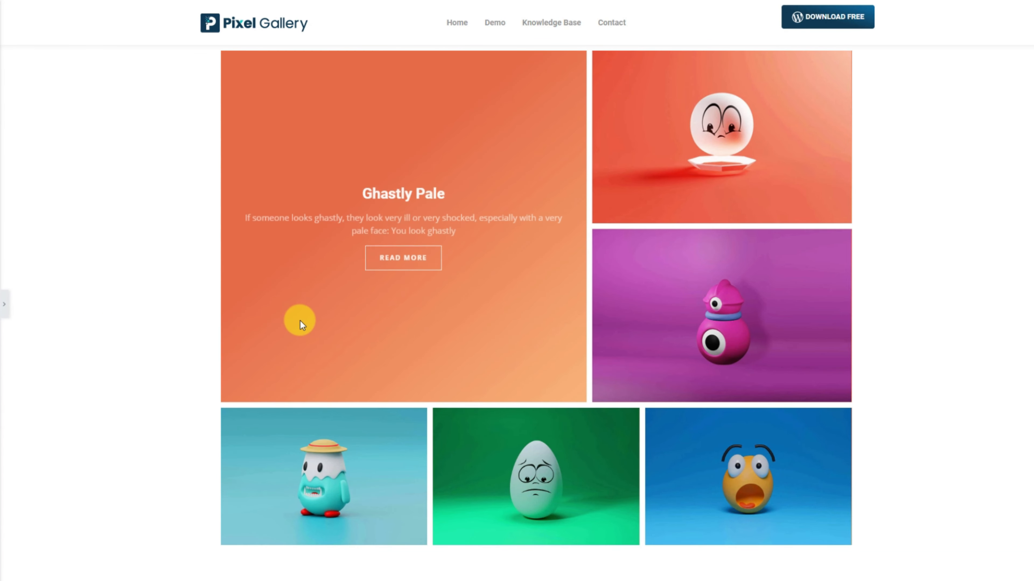